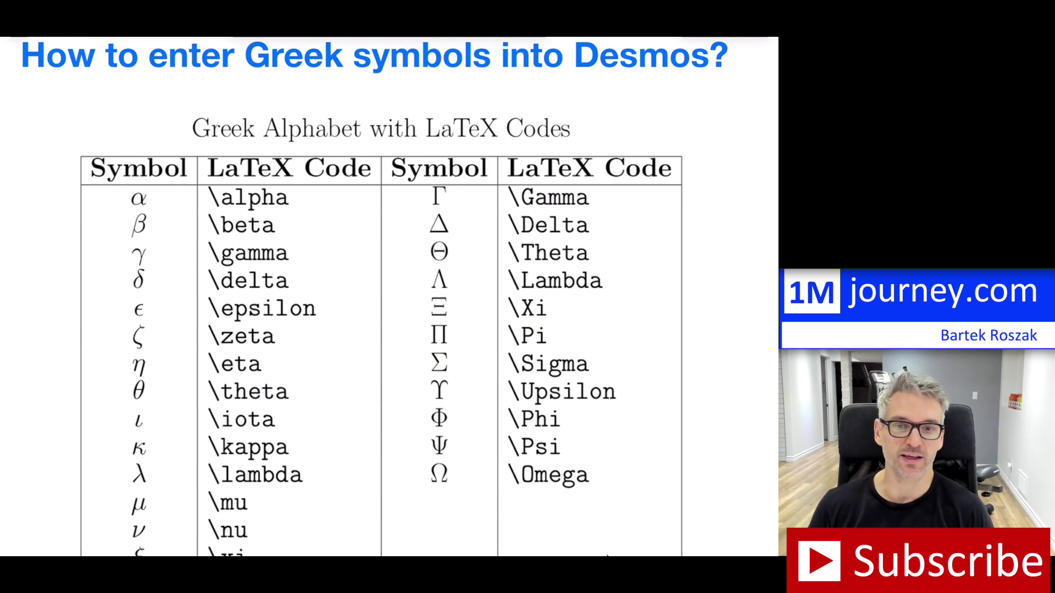
Enter pi on line 1 so it evaluates to 3.14159265359
scroll(385, 297, "down", 2)
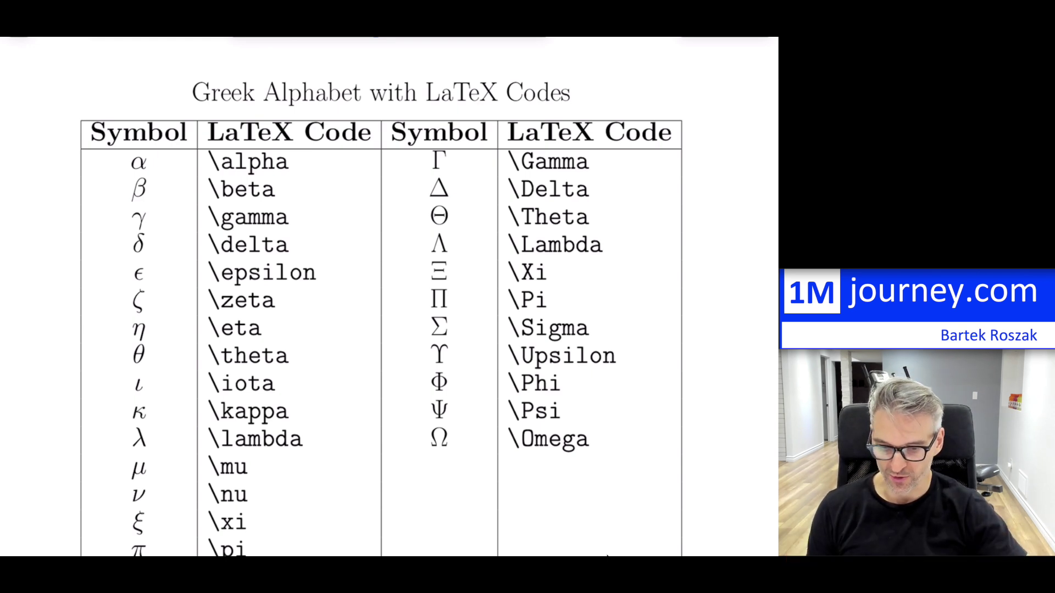
scroll(384, 296, "down", 3)
scroll(384, 296, "up", 2)
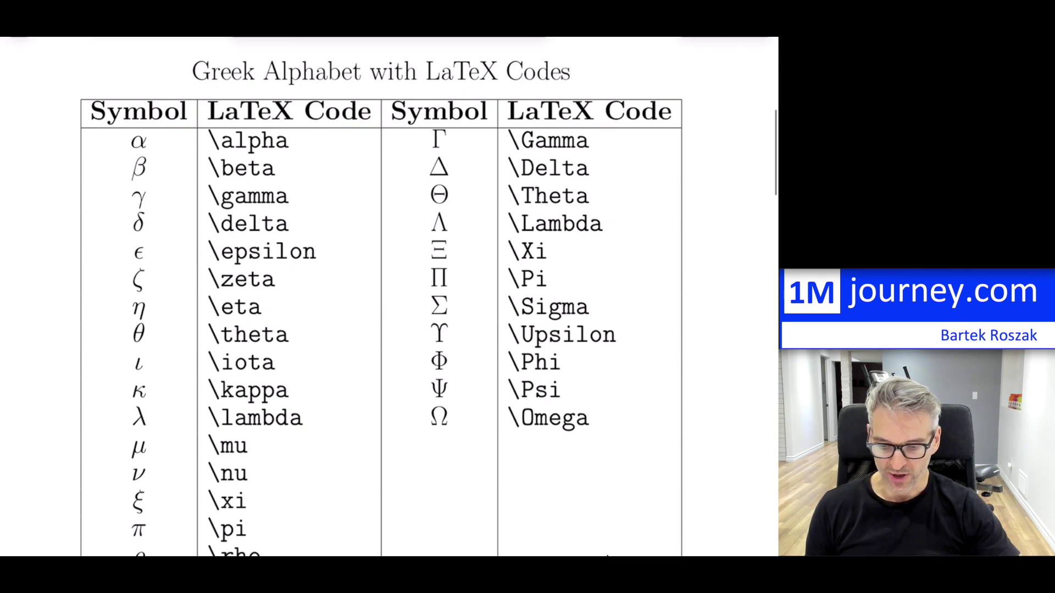
scroll(607, 556, "down", 4)
scroll(607, 556, "up", 4)
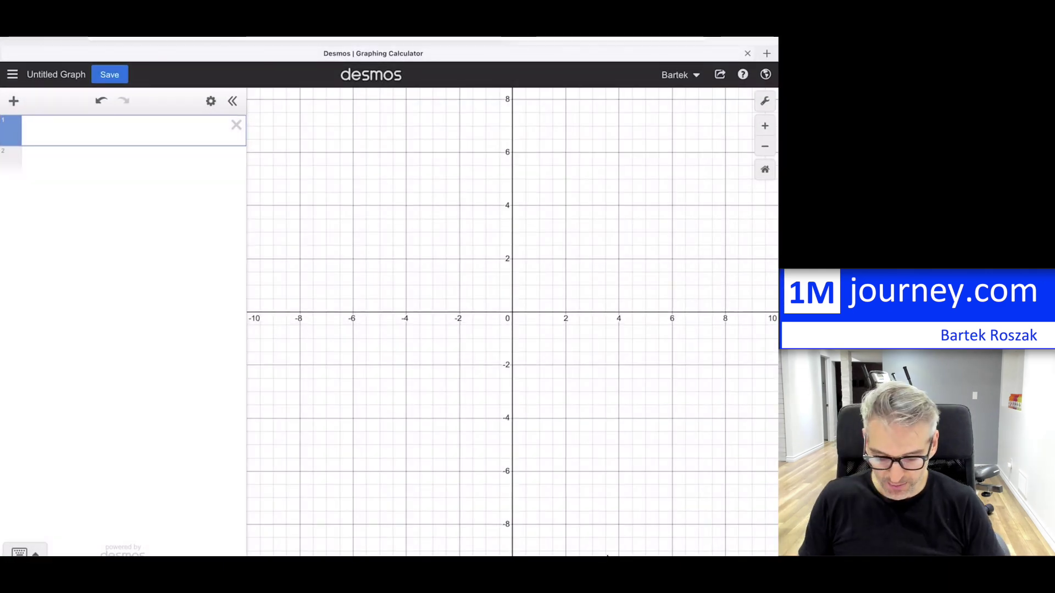
type("pi")
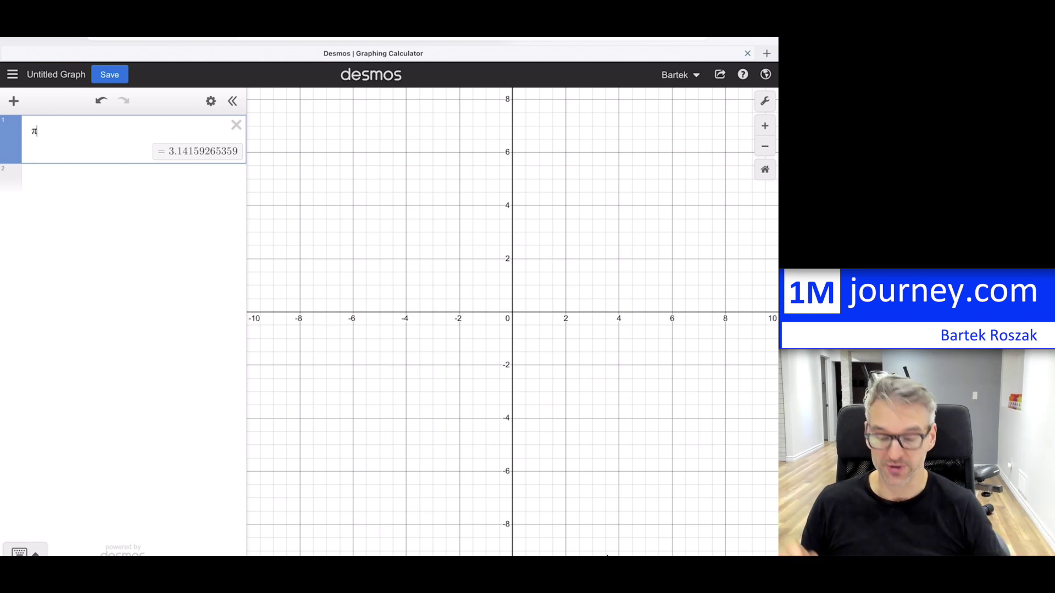
key("Return")
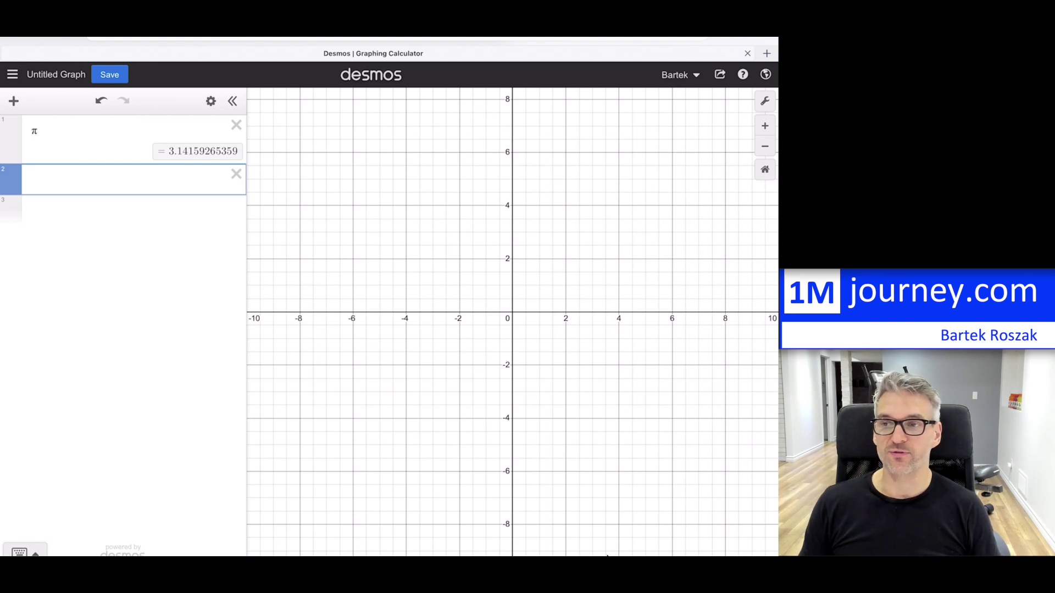
Add alpha and beta on lines 2 and 3, leaving a fresh line below
type("alpha")
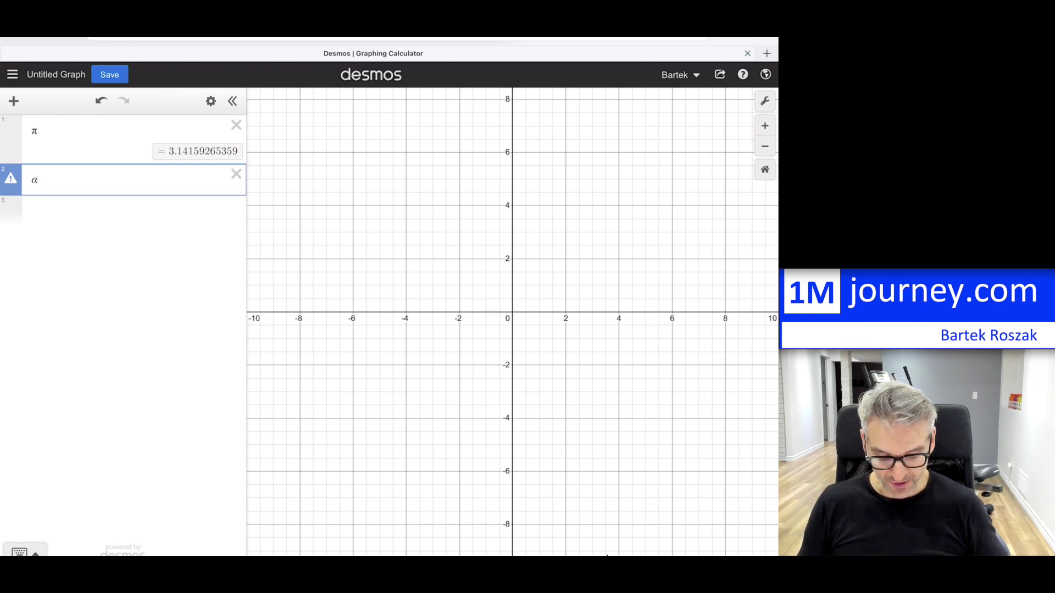
key("Return")
type("beta")
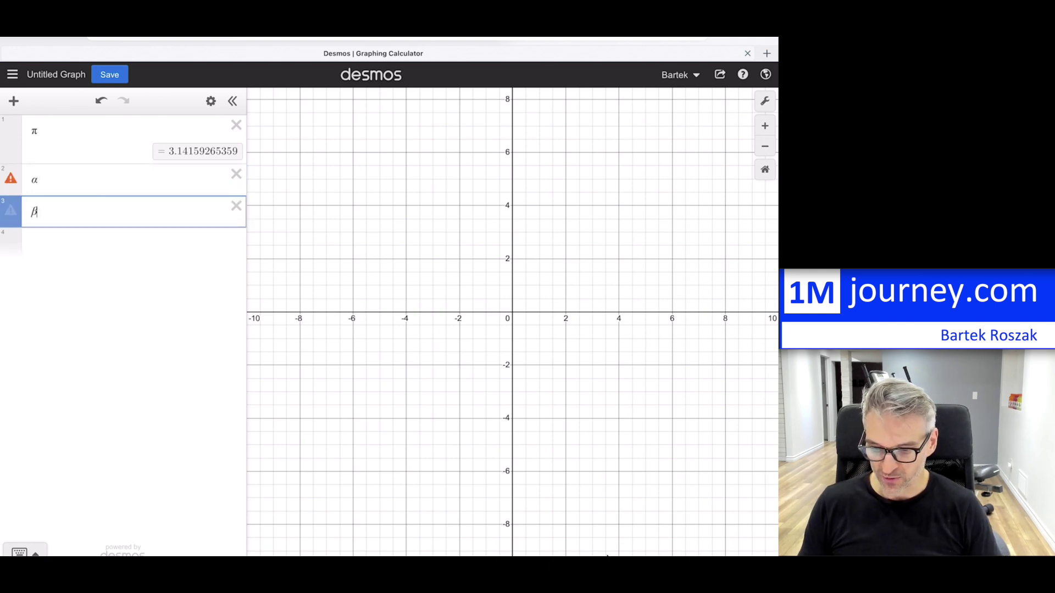
key("Return")
Replace the typed epsilon with an unrendered '\epsilon' on line 4
type("epsilon")
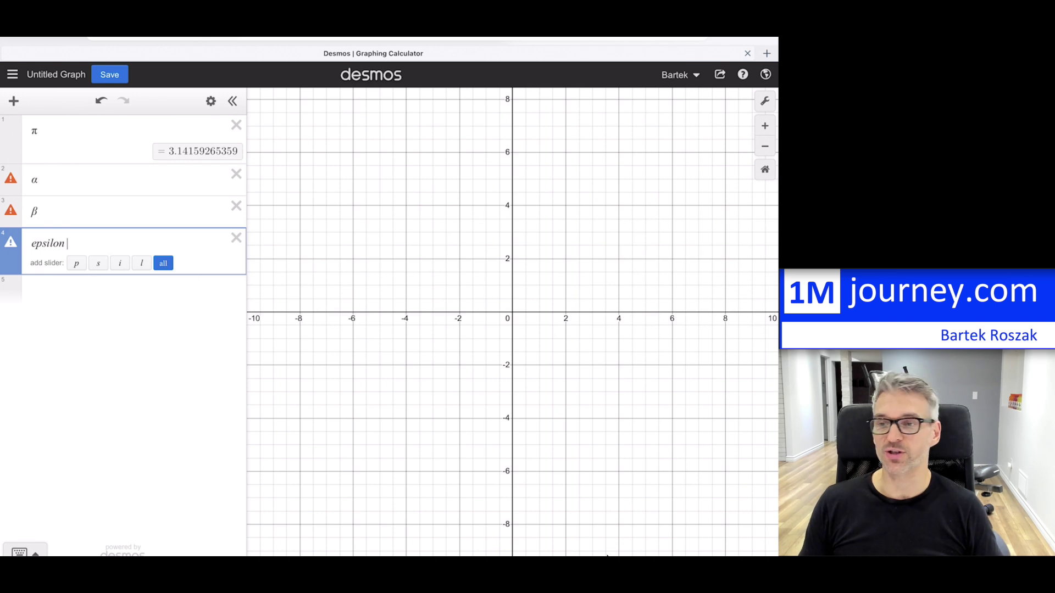
key("BackSpace")
key("BackSpace")
key("BackSpace")
key("BackSpace")
key("BackSpace")
key("BackSpace")
key("BackSpace")
key("BackSpace")
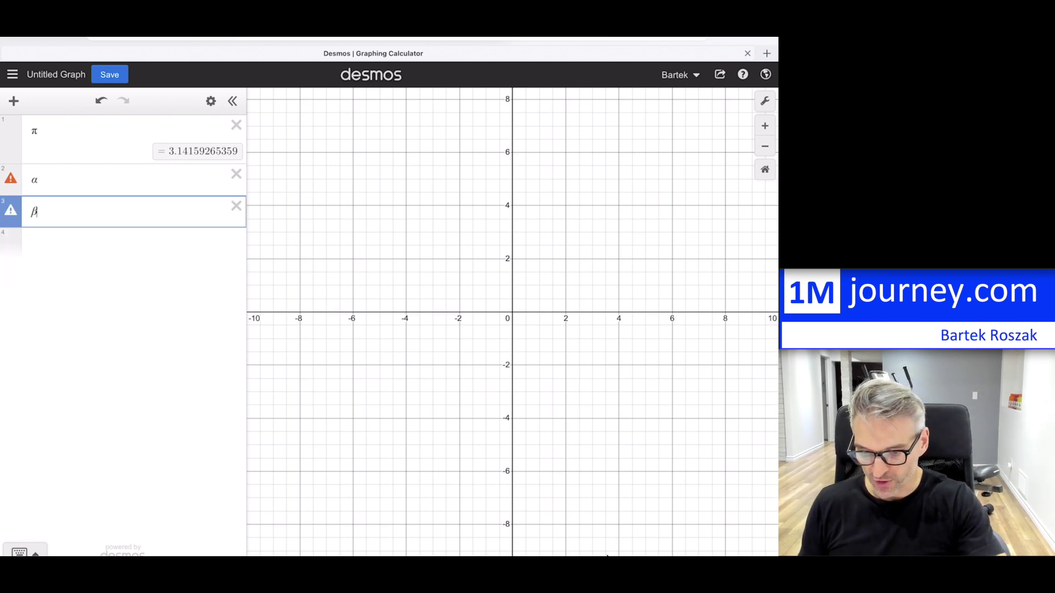
key("Return")
type("\\")
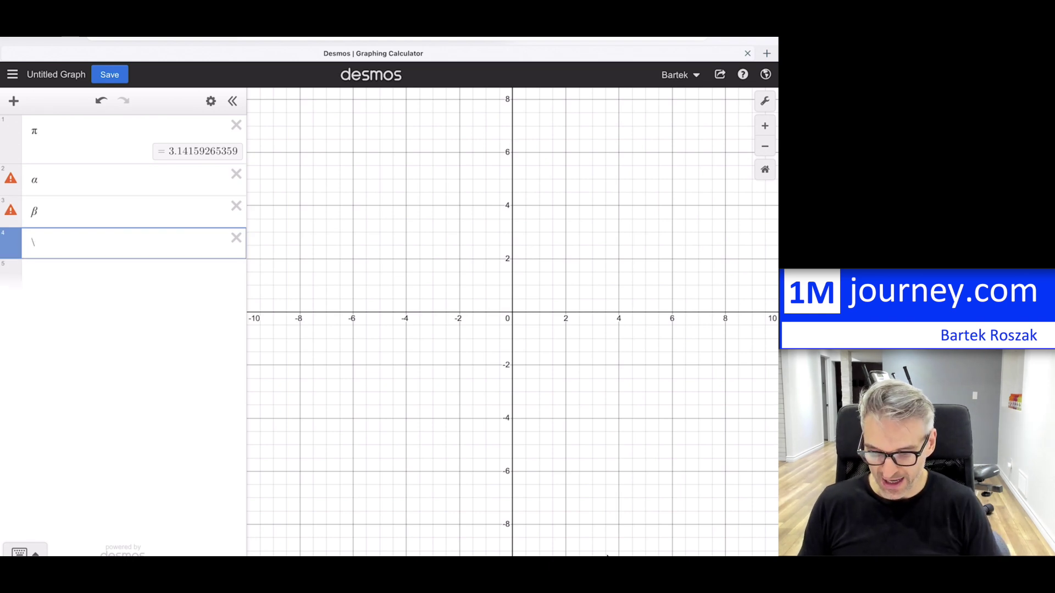
type("epsilon")
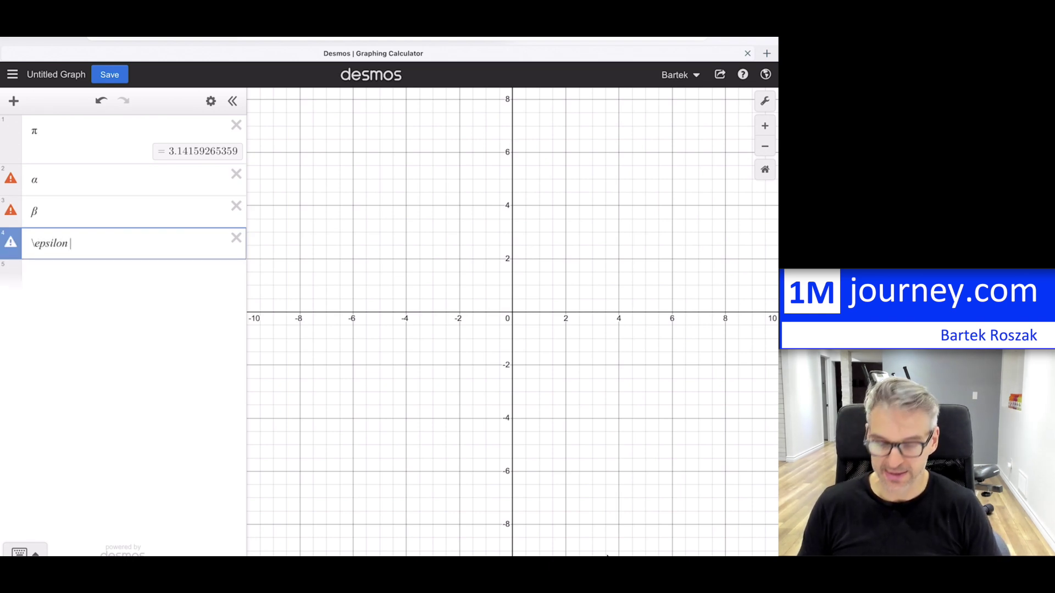
key("Return")
Remove the d, l, t and a sliders and the typed delta, leaving line 5 empty
type("\\")
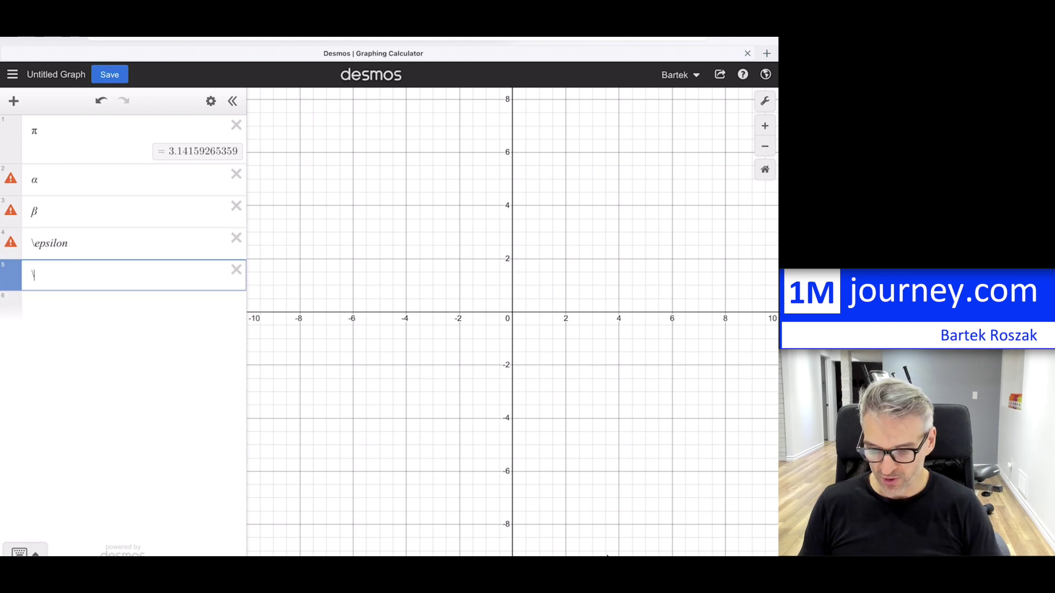
key("BackSpace")
type("delta")
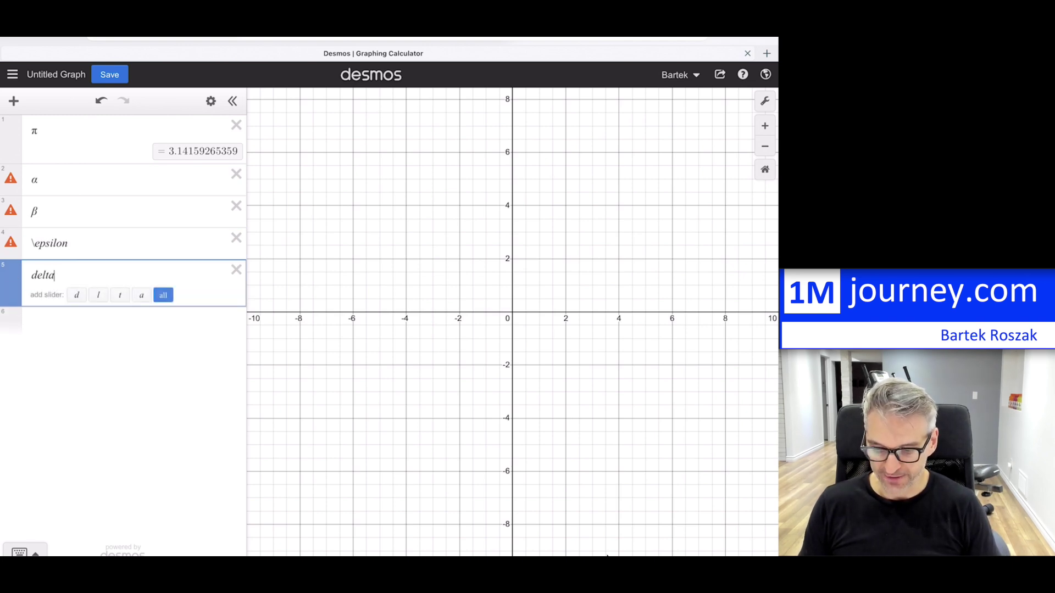
left_click(163, 295)
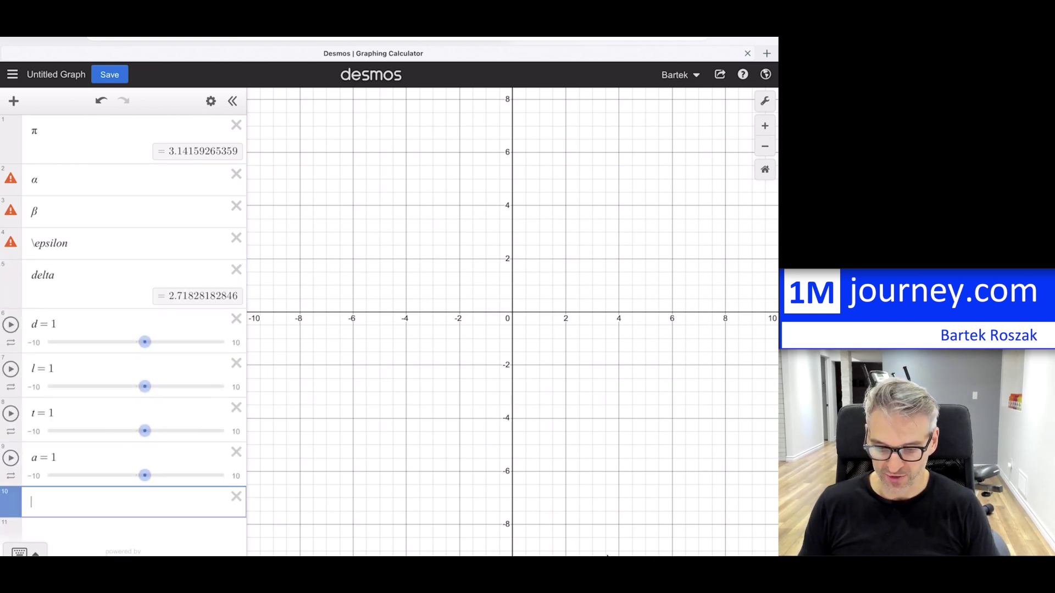
key("BackSpace")
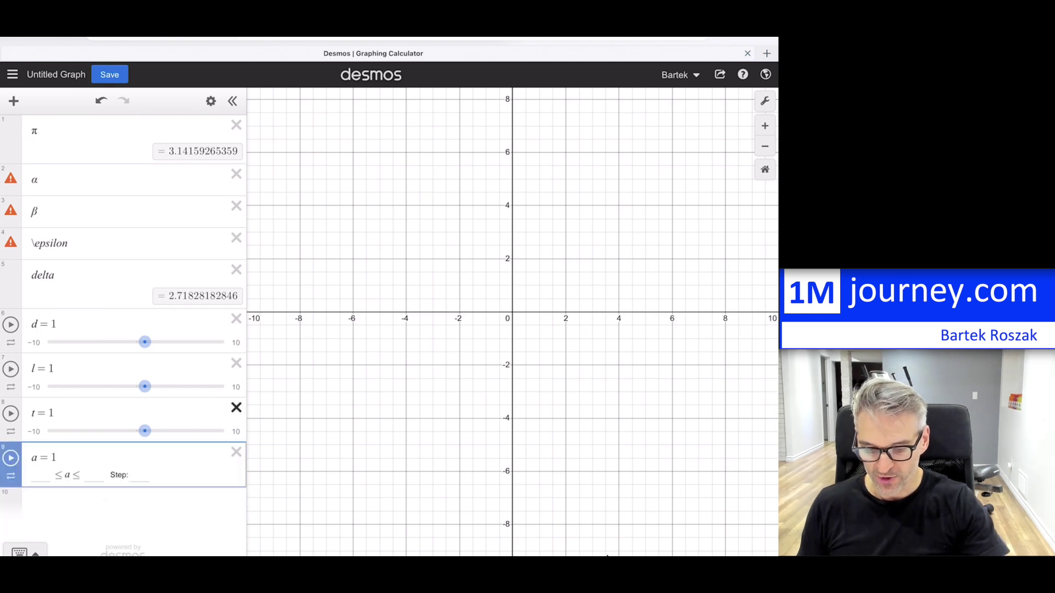
left_click(236, 408)
left_click(236, 407)
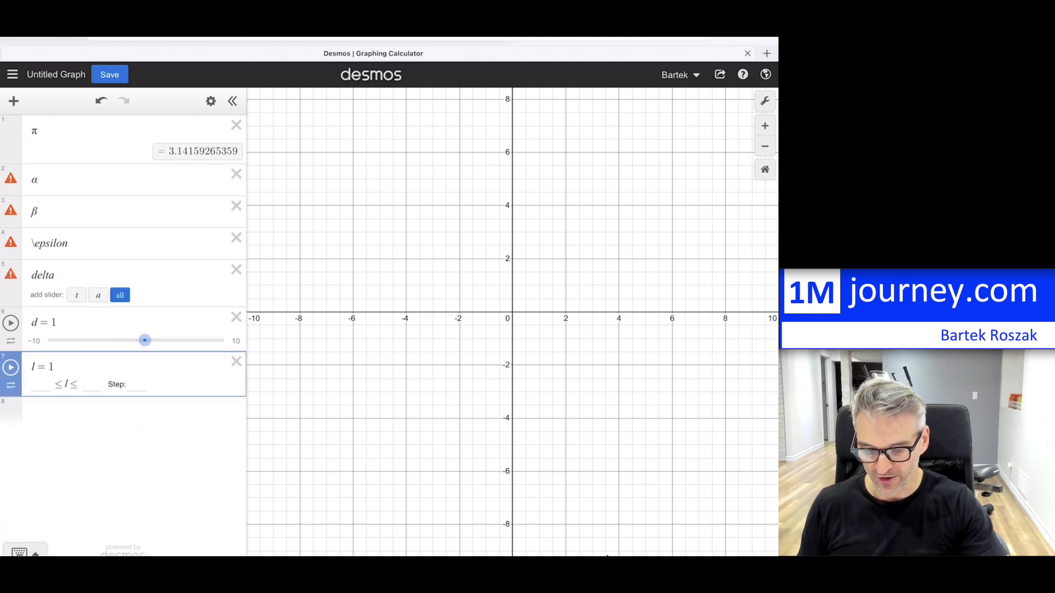
key("BackSpace")
key("BackSpace")
key("BackSpace")
key("BackSpace")
key("BackSpace")
key("BackSpace")
key("BackSpace")
key("BackSpace")
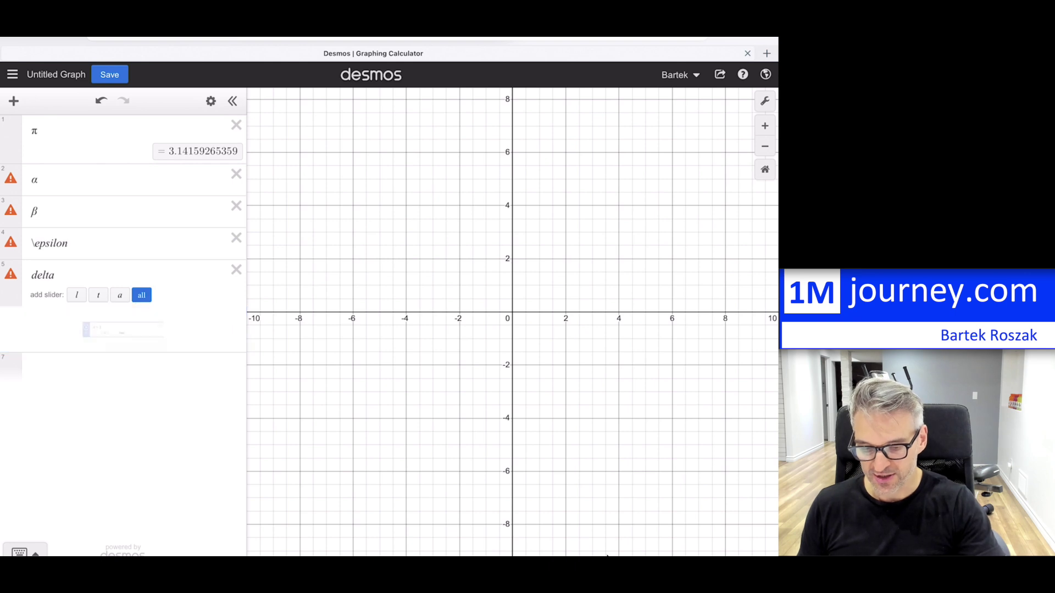
key("BackSpace")
key("BackSpace")
key("BackSpace")
key("BackSpace")
key("BackSpace")
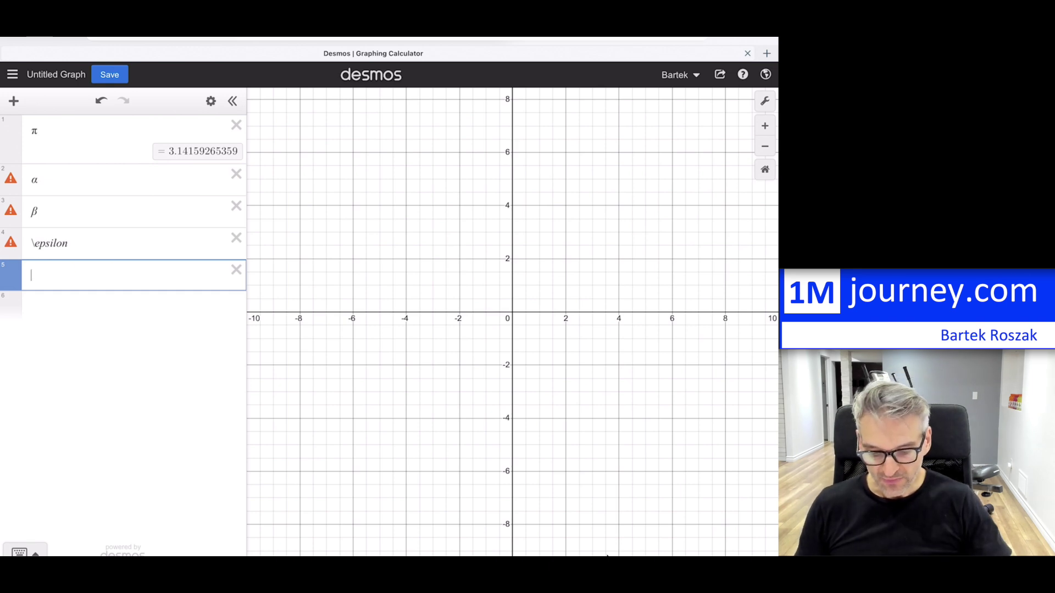
Copy the '\epsilon' code from the document viewer's Greek alphabet table
mouse_move(607, 556)
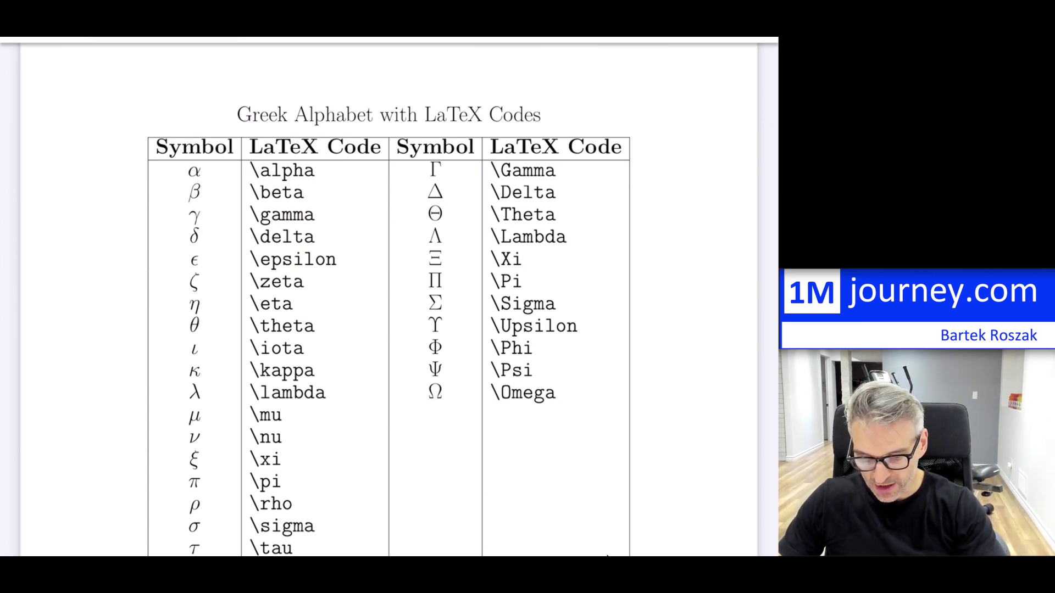
double_click(298, 259)
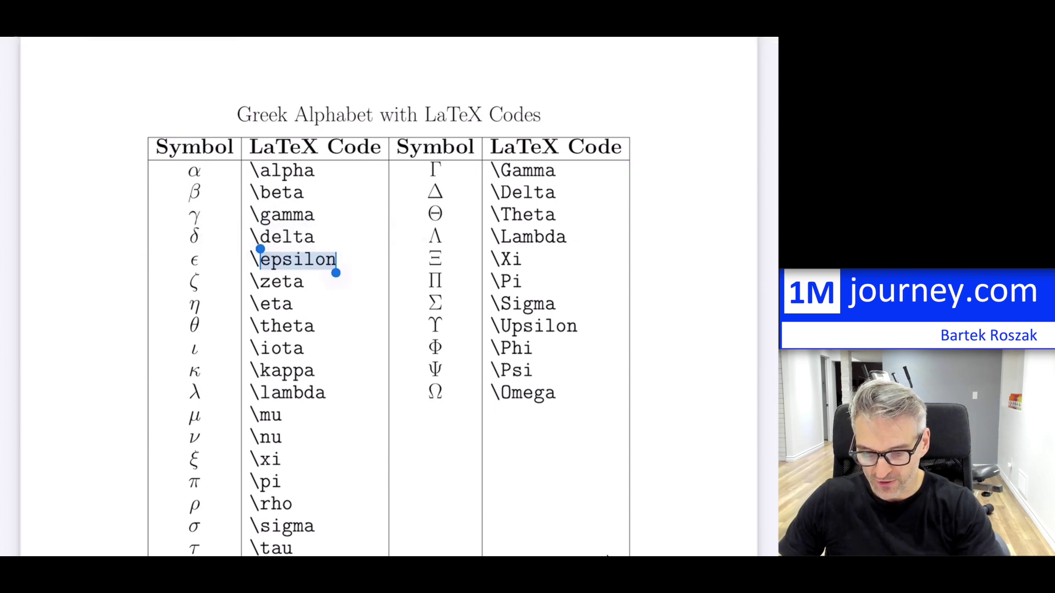
left_click_drag(261, 249, 250, 249)
left_click(155, 230)
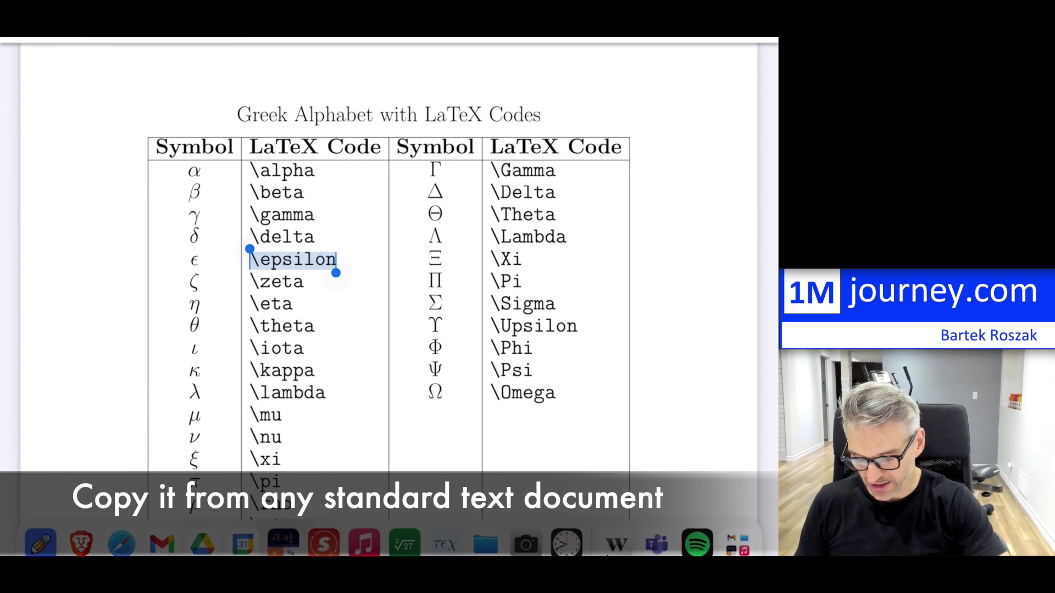
key("super+Tab")
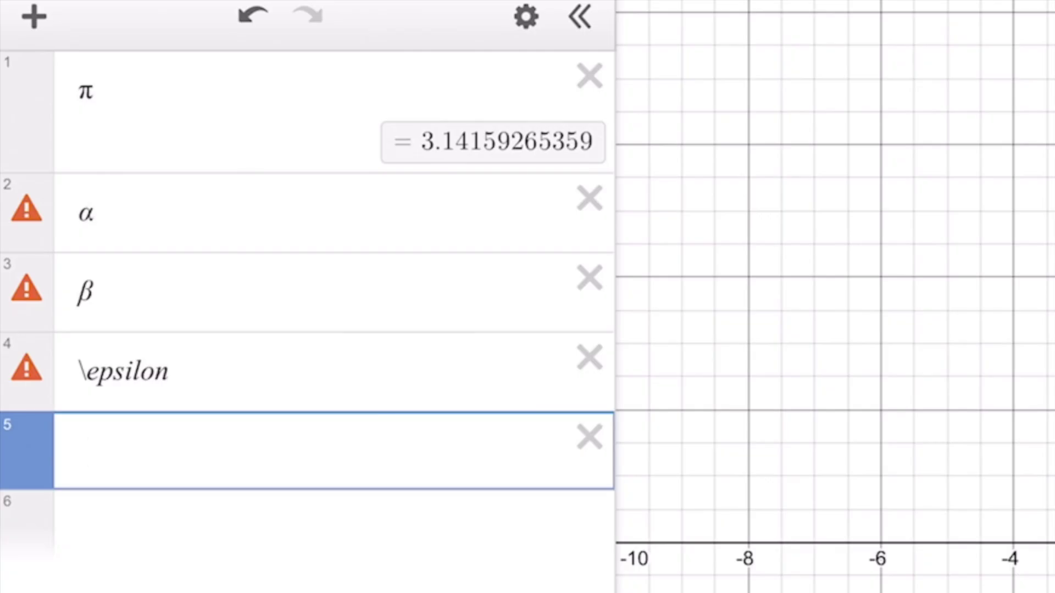
Paste the ϵ symbol into line 5 and define it as ϵ = 0.01
type("ϵ")
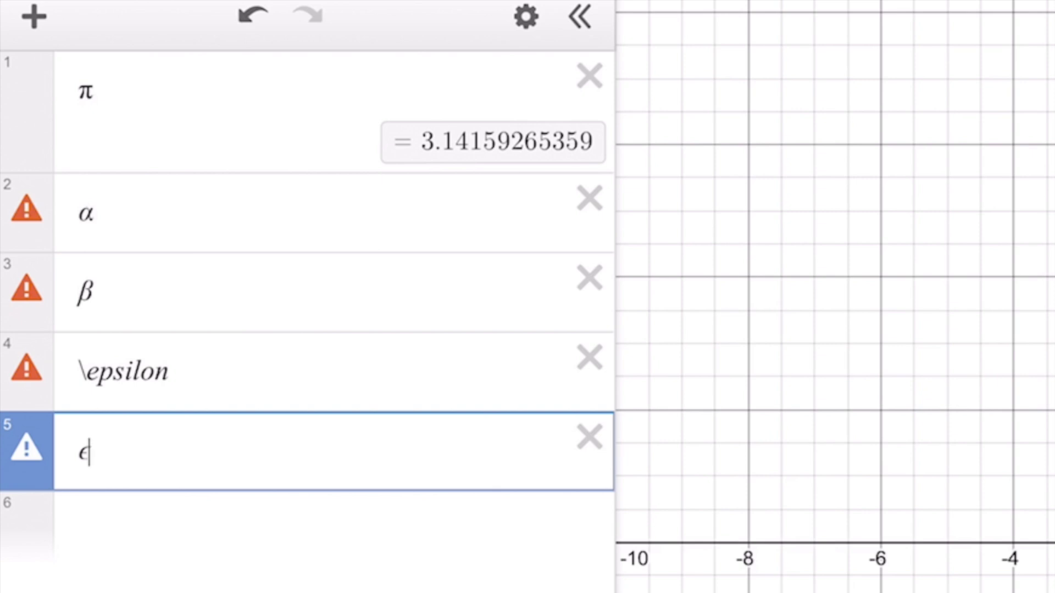
type("= 0.01")
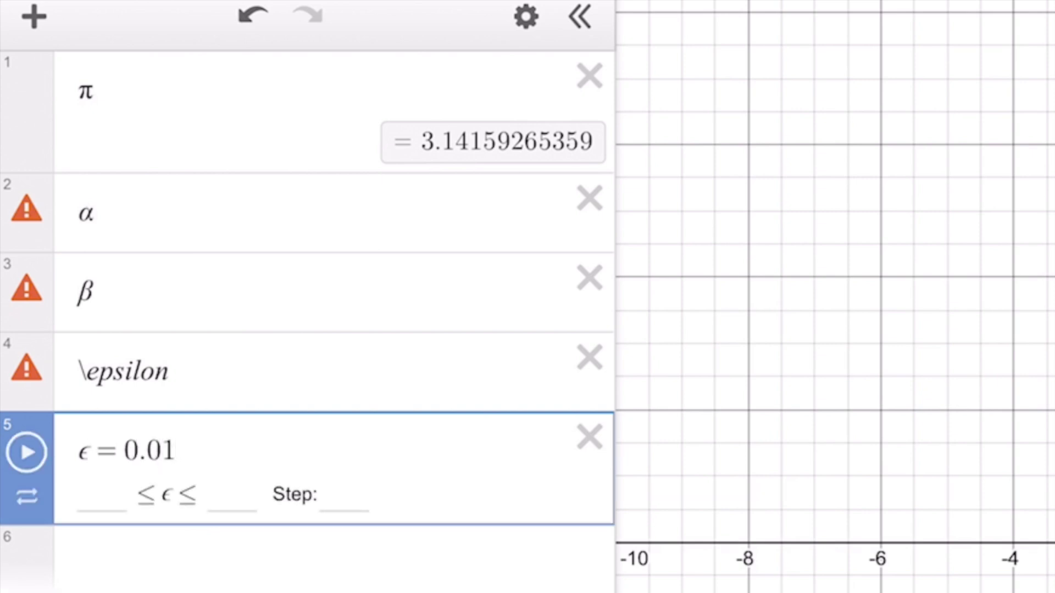
key("Return")
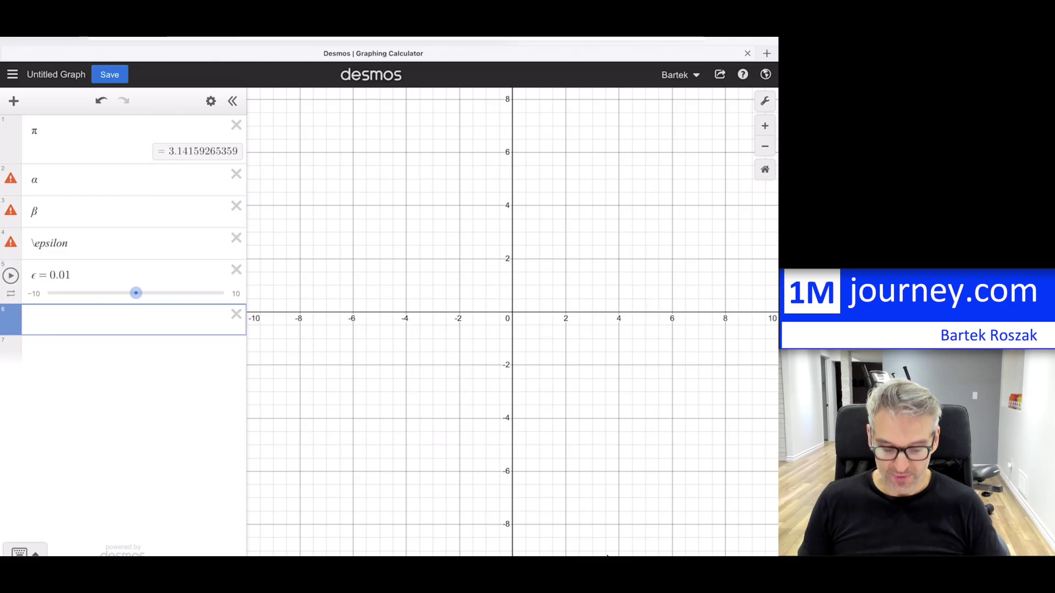
Try typing delta and \delta on line 6, then erase them
type("delta")
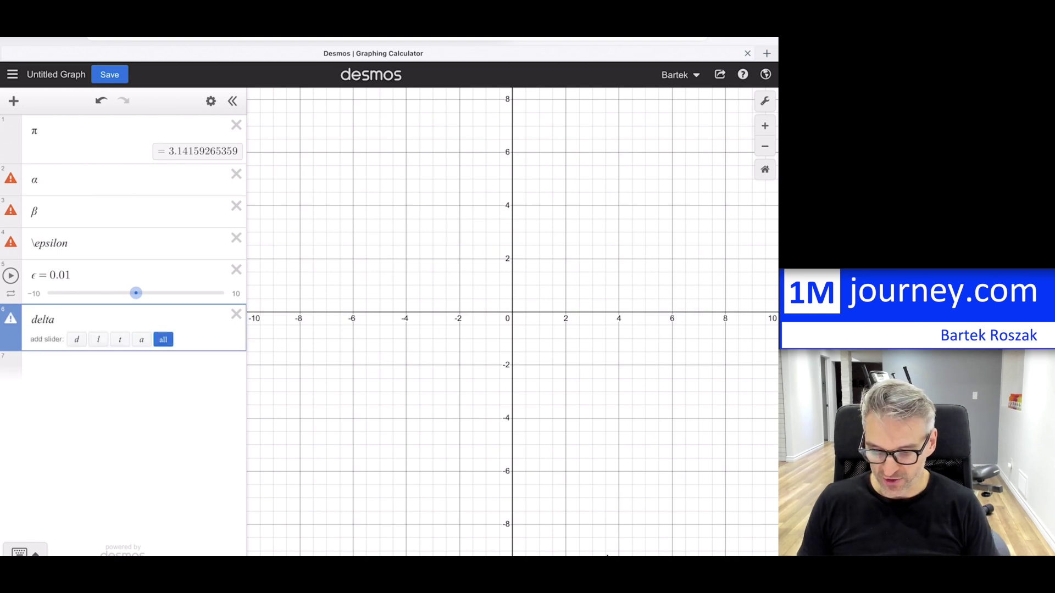
key("BackSpace")
key("BackSpace")
key("BackSpace")
key("BackSpace")
key("BackSpace")
type("\\delta")
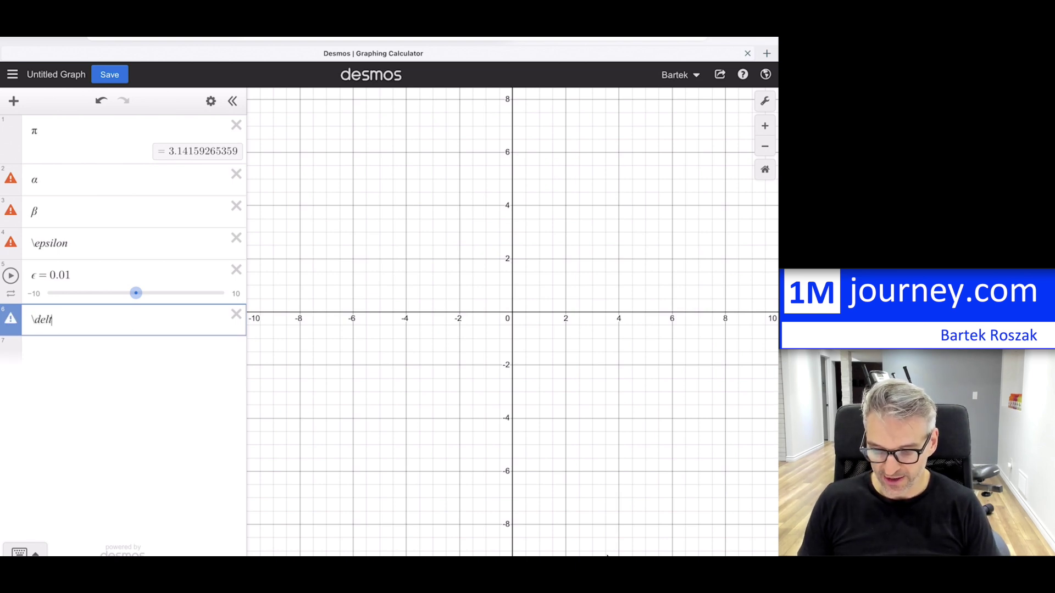
key("BackSpace")
key("BackSpace")
key("BackSpace")
key("BackSpace")
key("BackSpace")
key("BackSpace")
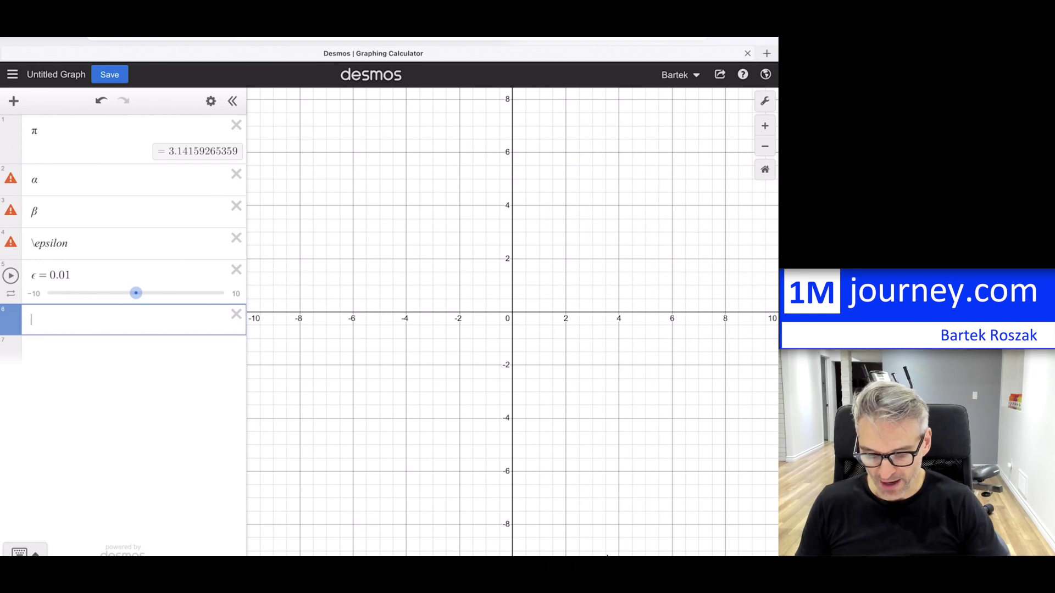
Open the Greek alphabet table, then paste δ into line 6 as δ = 0.1
mouse_move(607, 556)
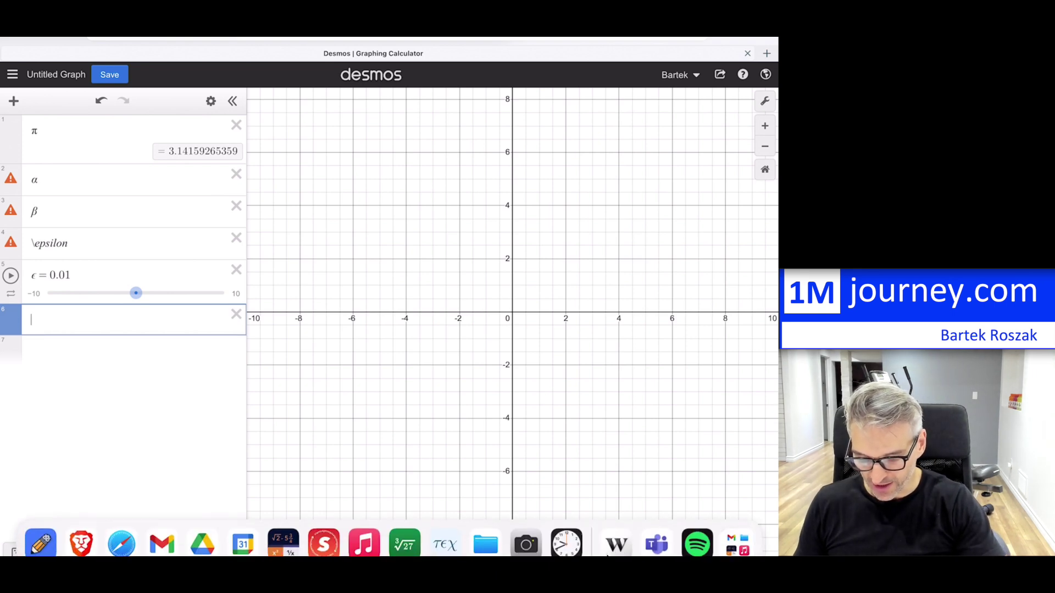
left_click(607, 556)
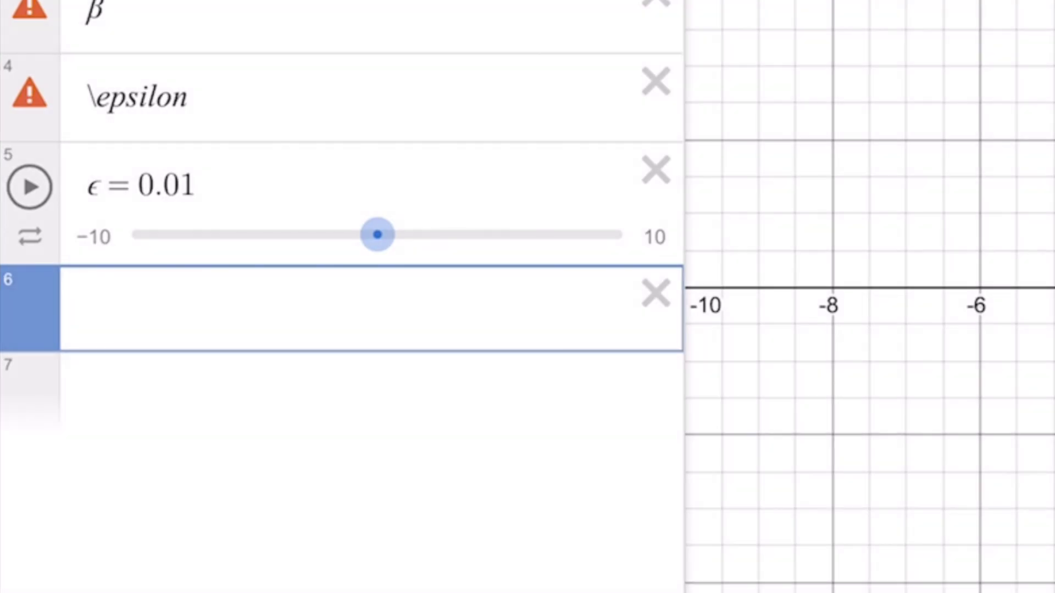
type("δ")
type("= ")
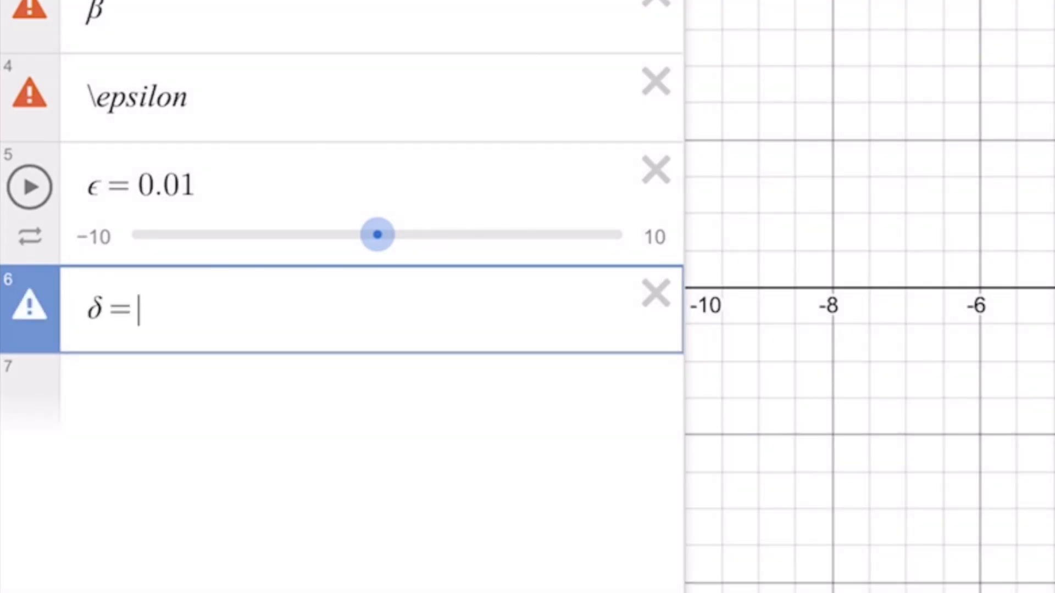
type("0.1")
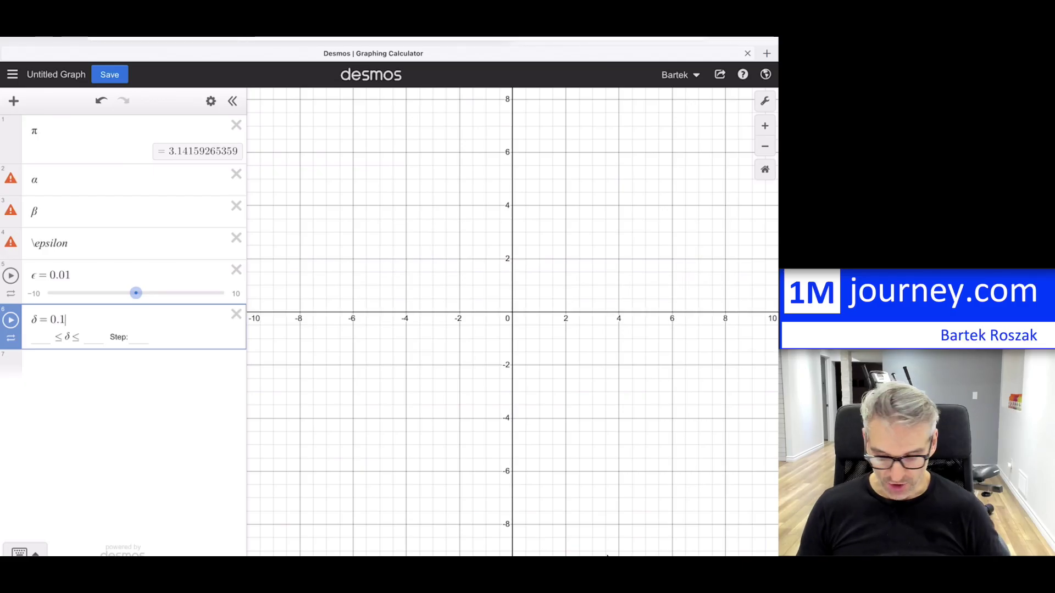
key("Return")
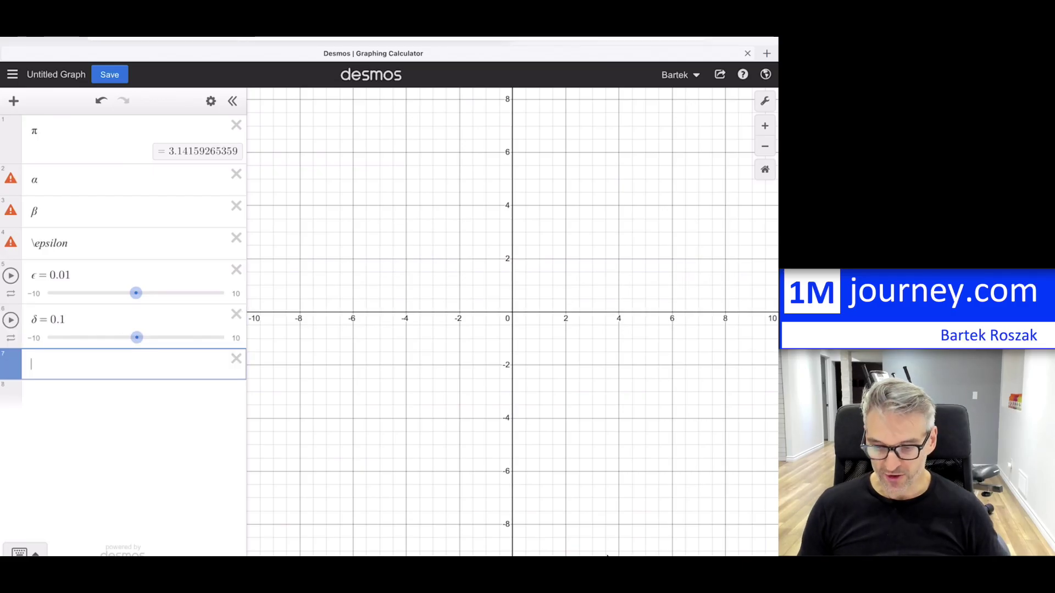